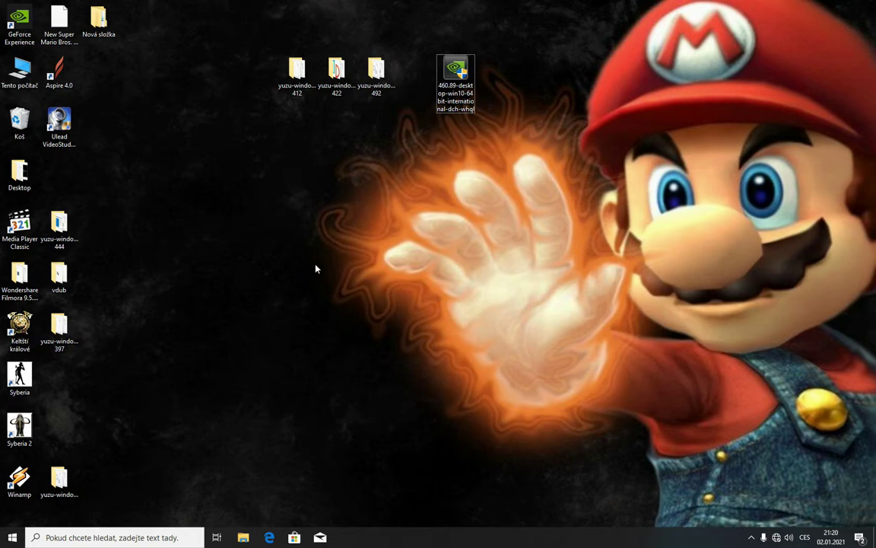
- Open Ovládací panel NVIDIA (NVIDIA Control Panel) from the desktop's right-click menu
right_click(244, 260)
click(291, 330)
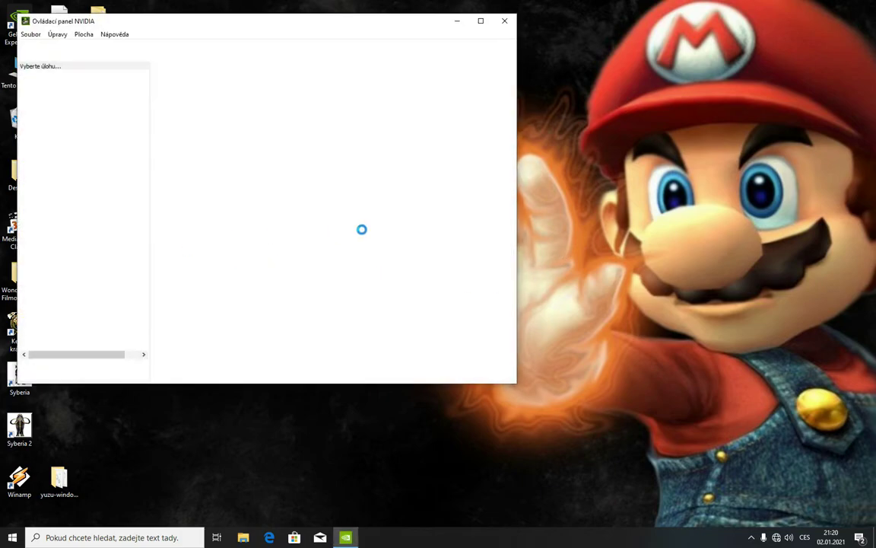
scroll(271, 244, down, 5)
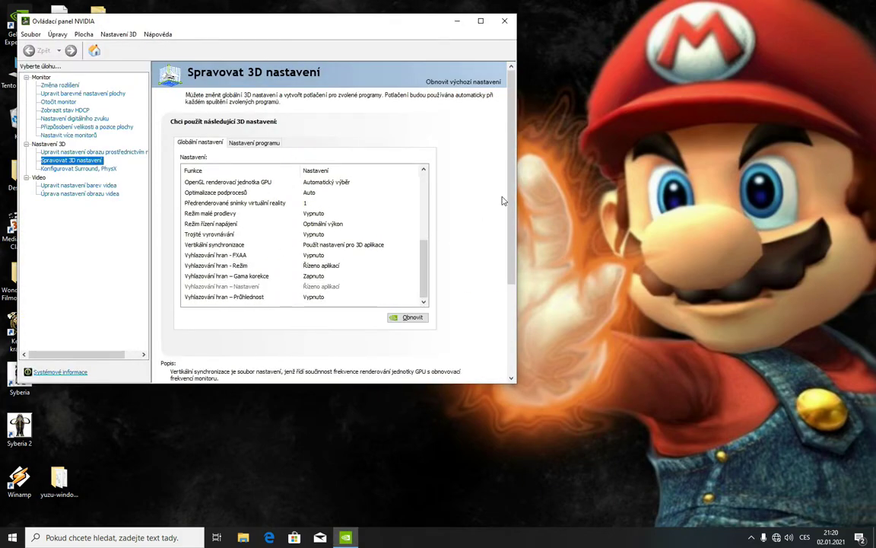
scroll(424, 175, up, 5)
click(504, 20)
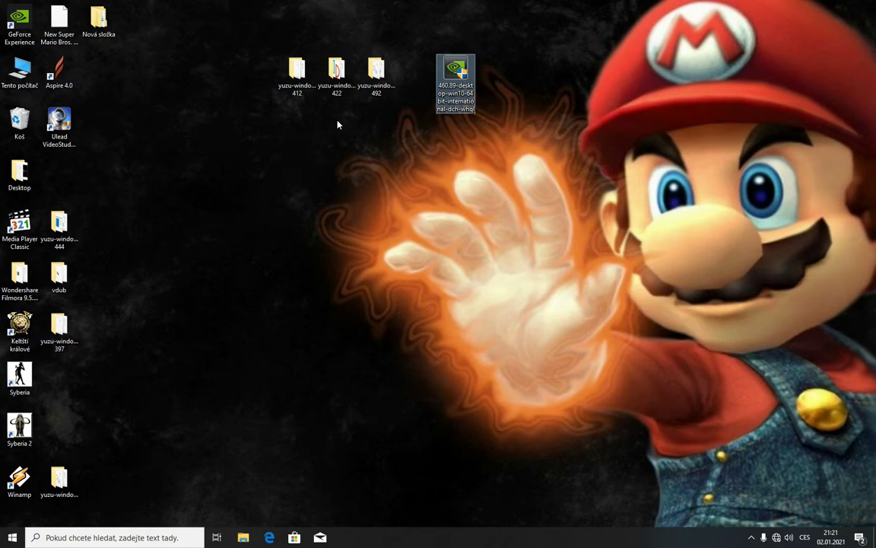
- Select the yuzu build folders and open yuzu-windows-msvc 492 in File Explorer
click(336, 74)
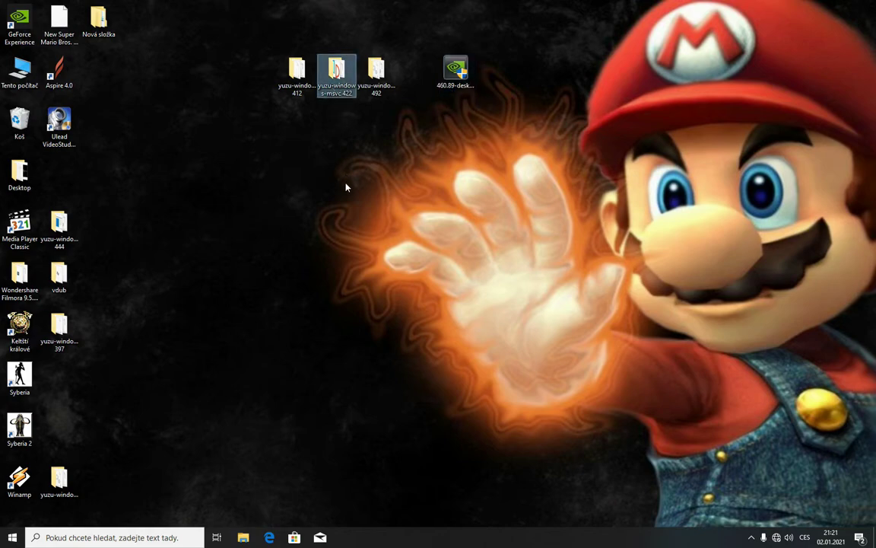
key(Left)
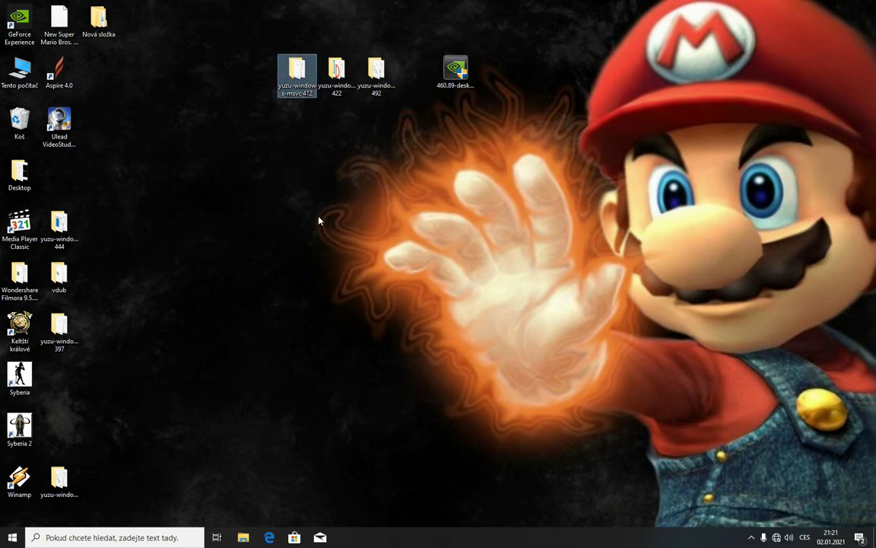
ctrl+click(384, 92)
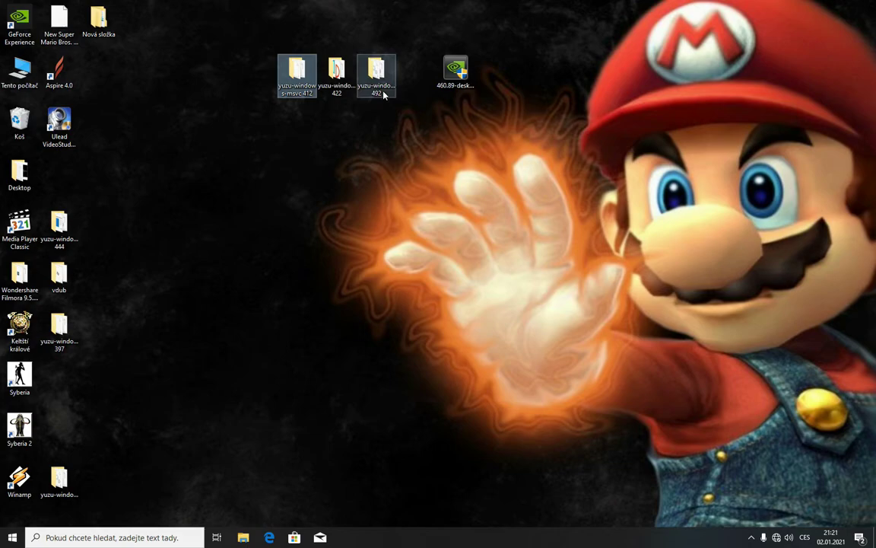
double_click(384, 92)
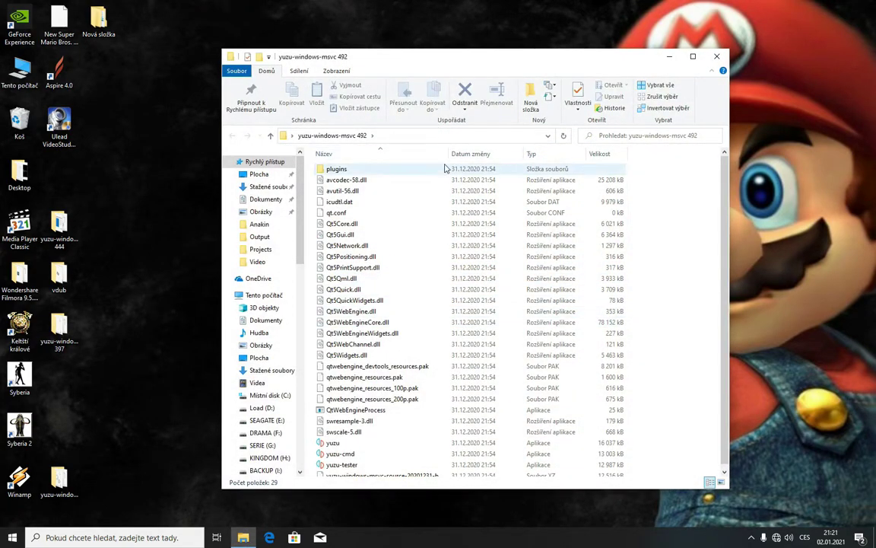
- Launch yuzu past the security warning and open Emulation > Configure, checking the 100% speed limit
double_click(333, 445)
click(472, 280)
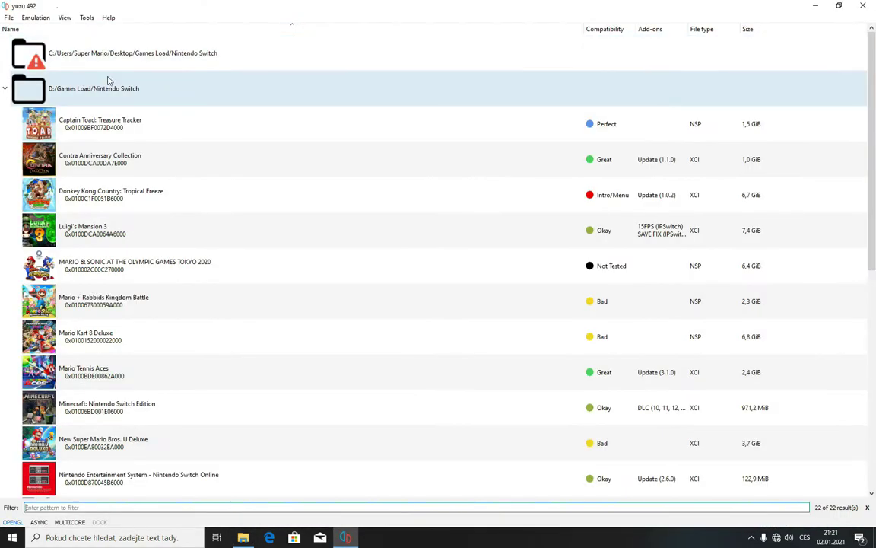
click(36, 17)
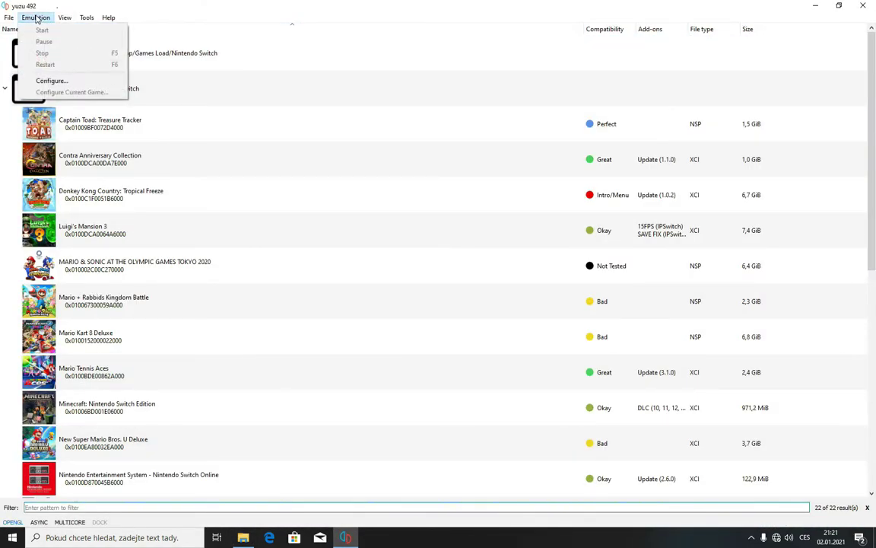
click(52, 79)
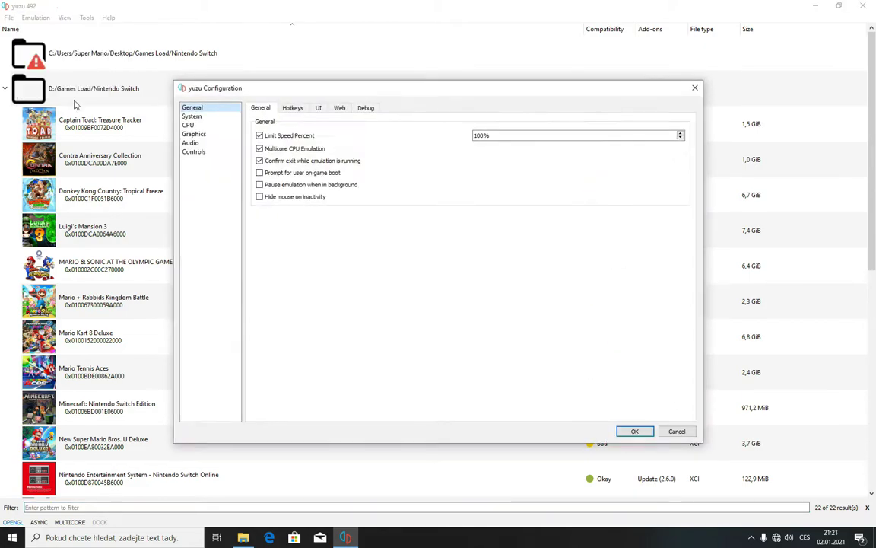
drag(274, 89, 144, 26)
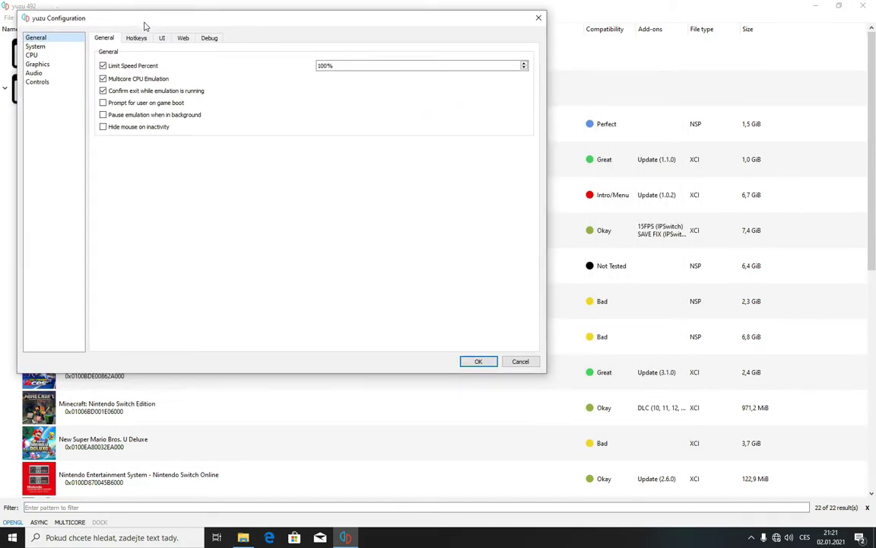
click(334, 65)
- Browse the General tabs: Hotkeys, UI, Web and Debug options
click(137, 40)
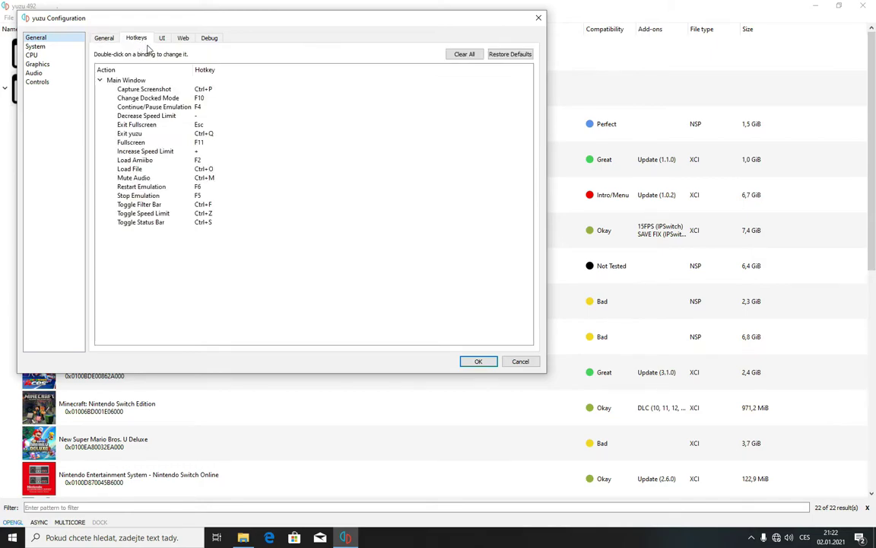
click(161, 36)
click(180, 40)
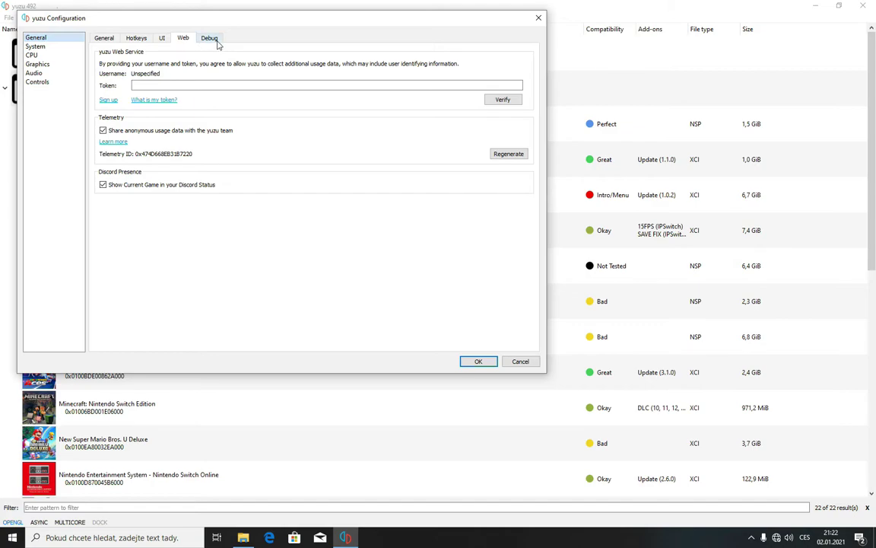
click(215, 38)
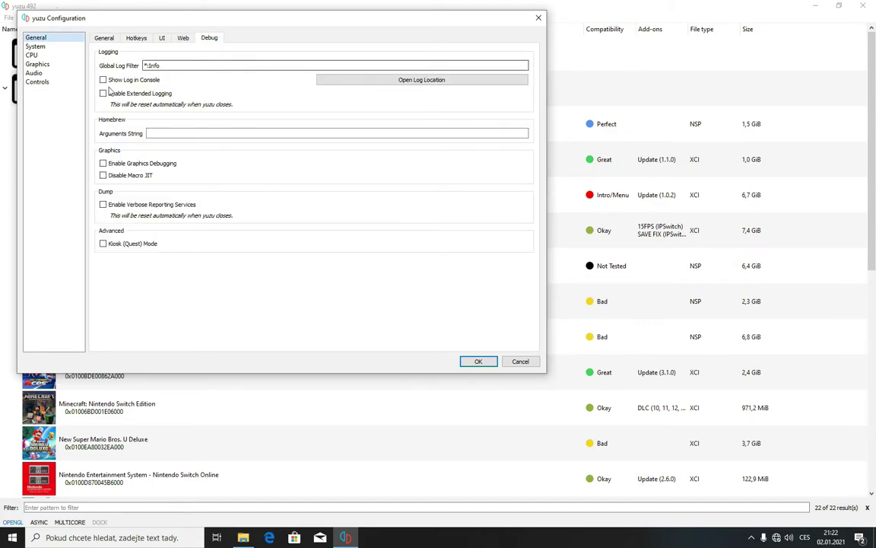
- Review System's Profiles, Services and Filesystem directories, then show CPU accuracy set to Accurate
click(44, 47)
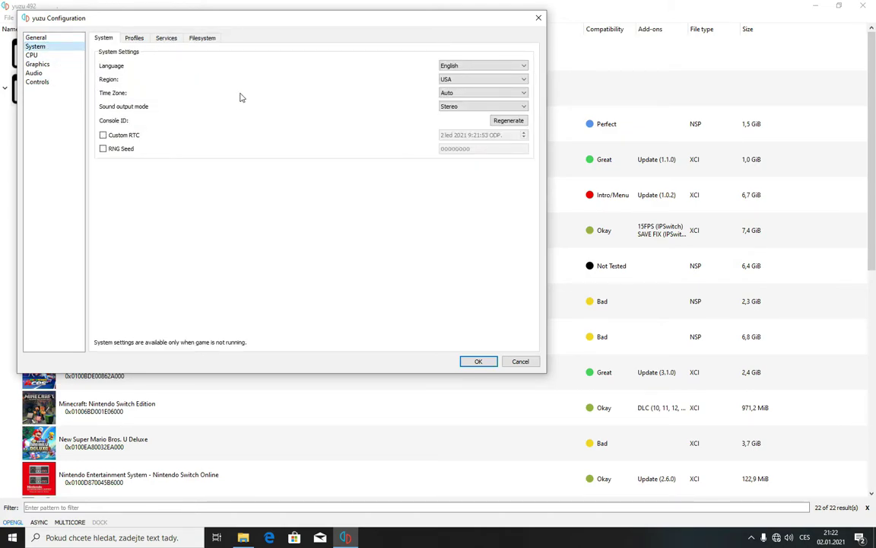
click(134, 38)
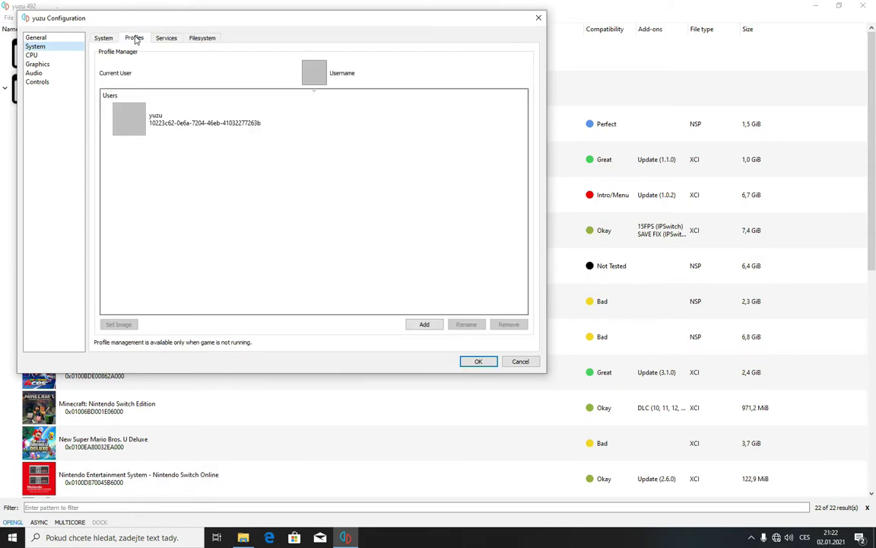
click(165, 38)
click(204, 40)
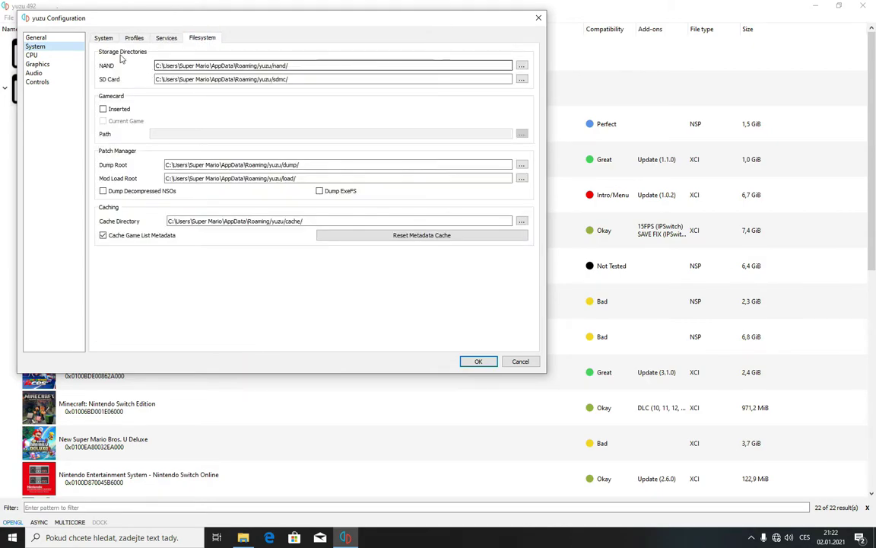
click(31, 56)
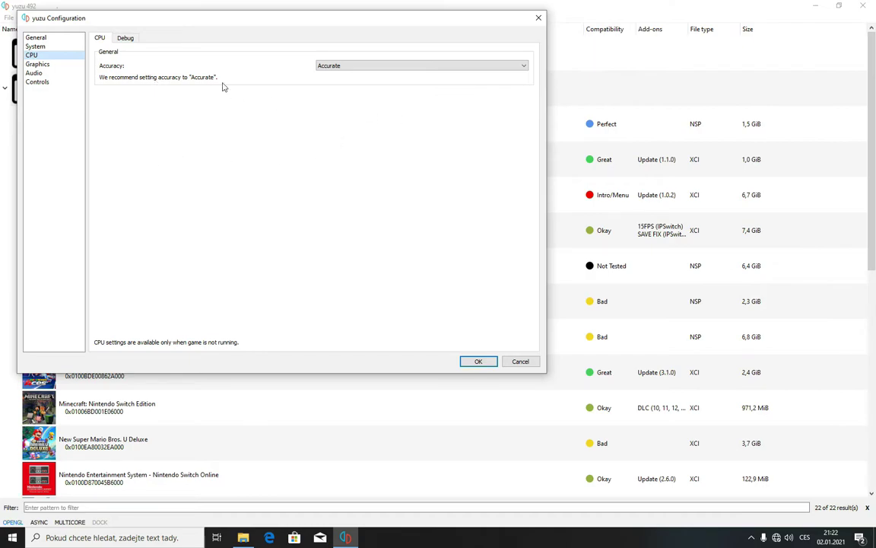
- On the Graphics page, switch the API to Vulkan and then back to OpenGL
click(39, 64)
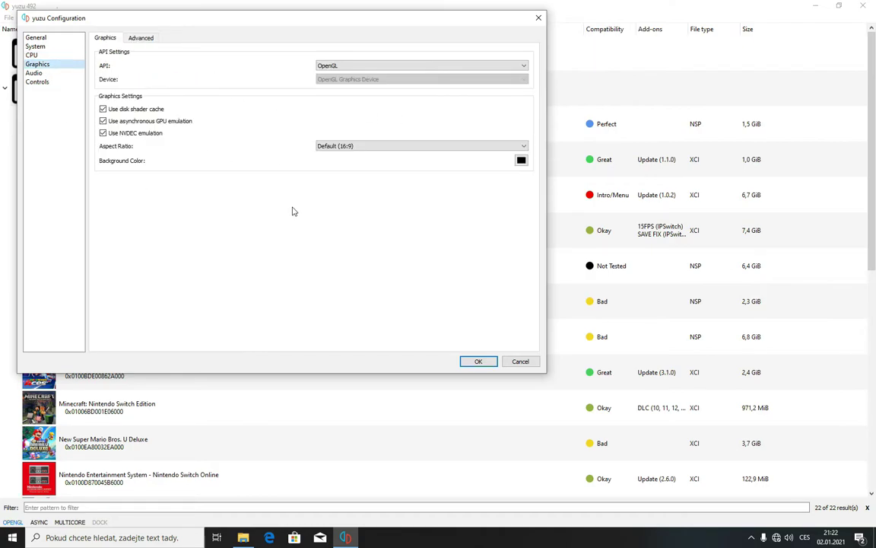
click(525, 66)
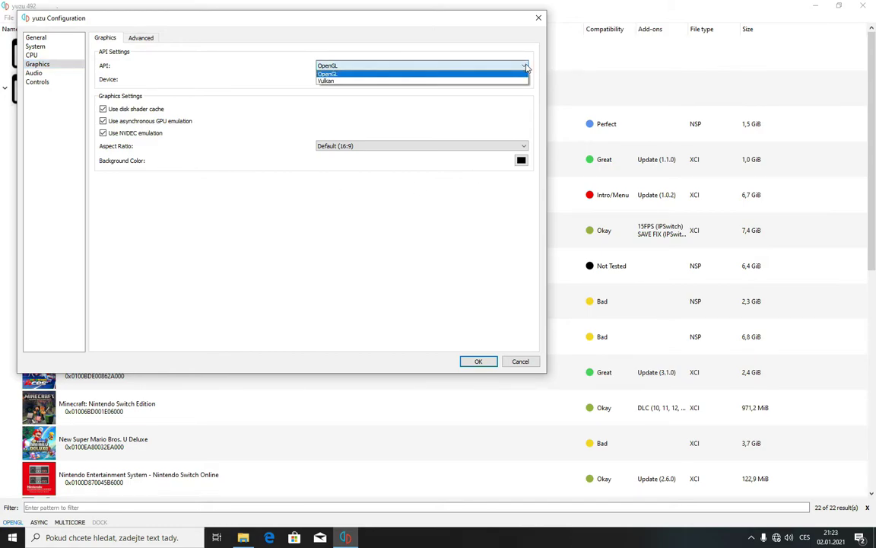
click(532, 57)
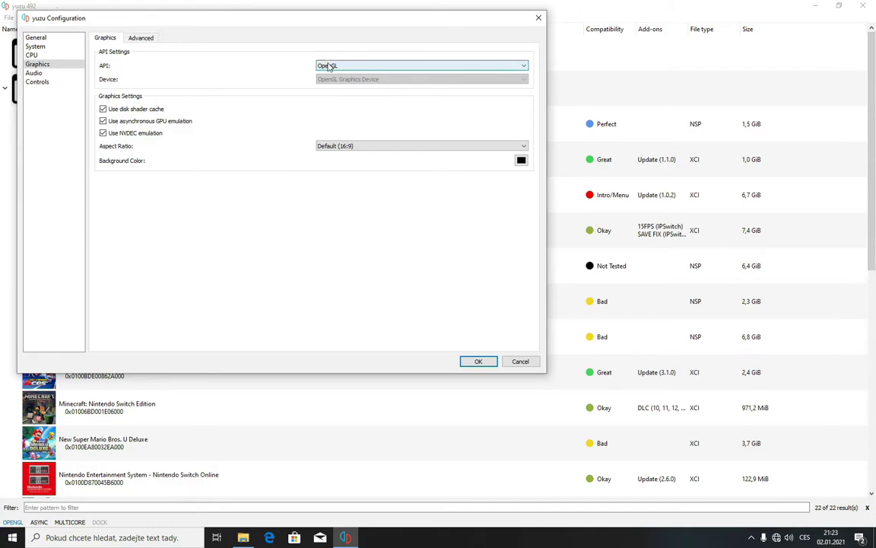
click(525, 65)
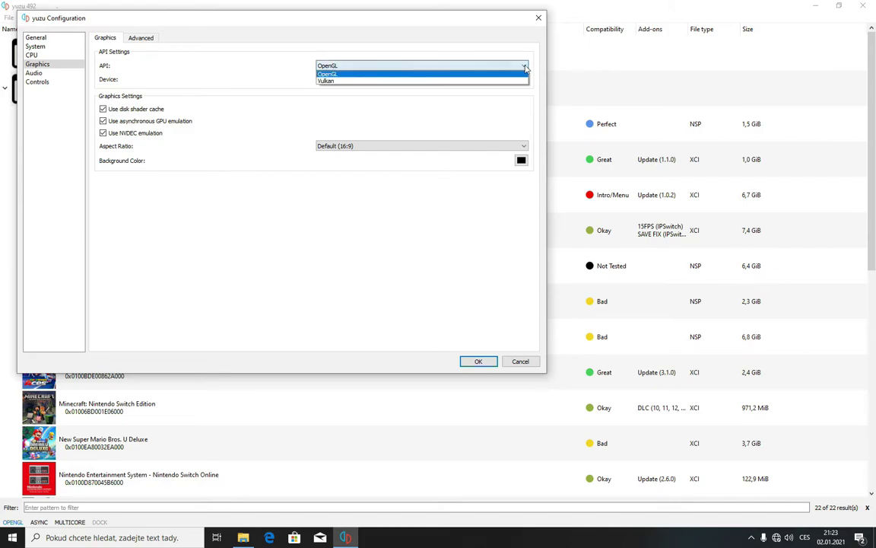
click(442, 82)
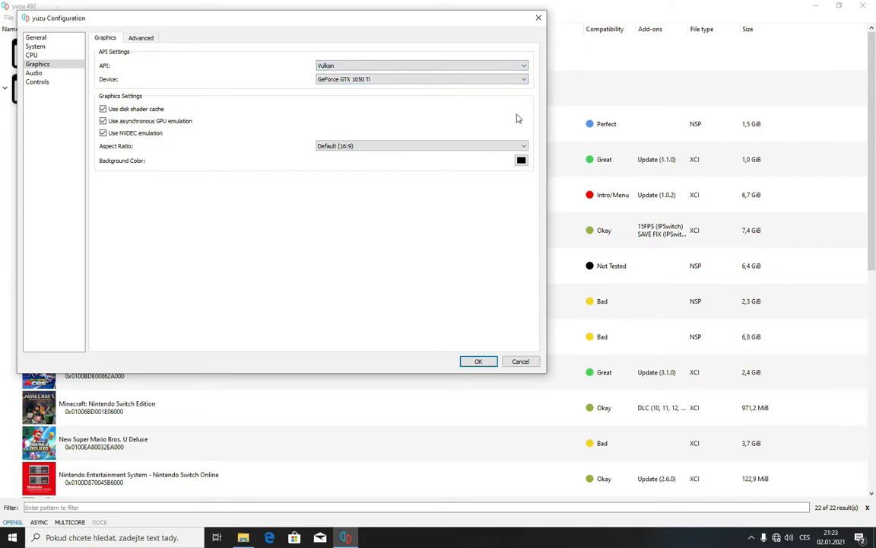
click(525, 69)
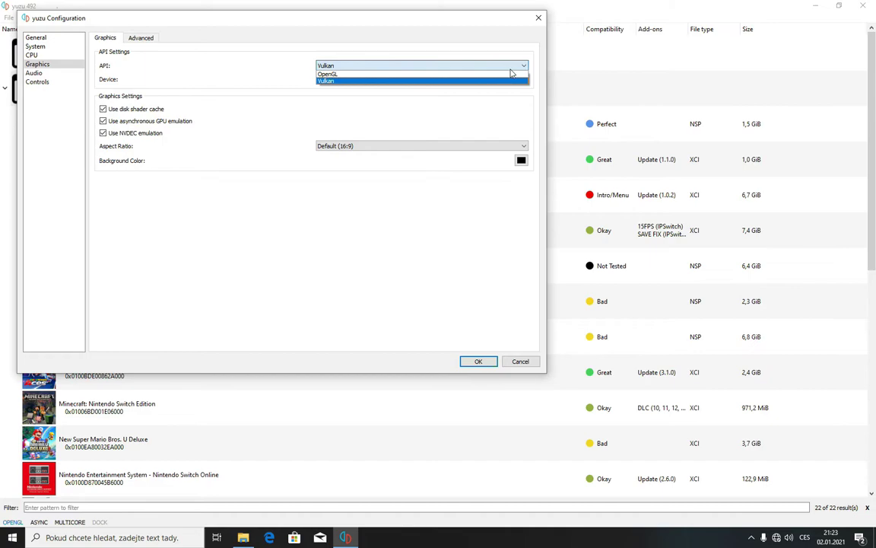
click(511, 74)
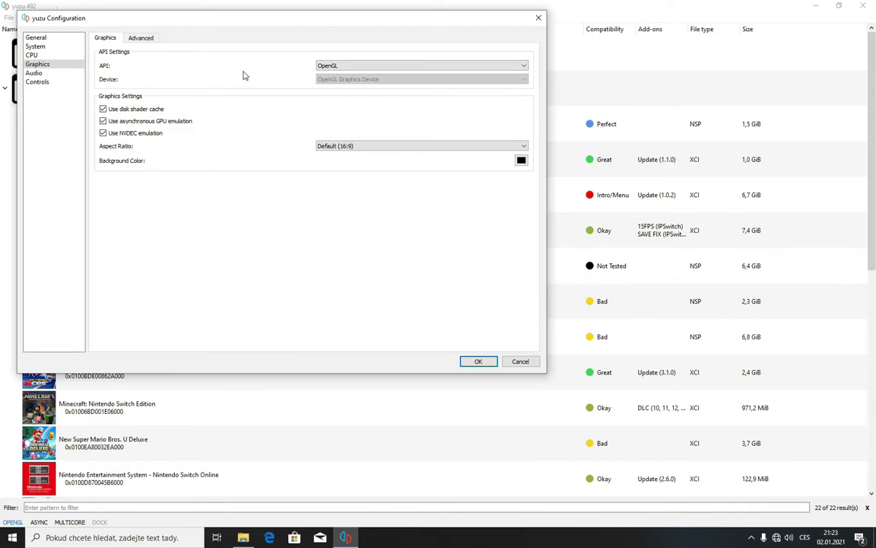
click(470, 66)
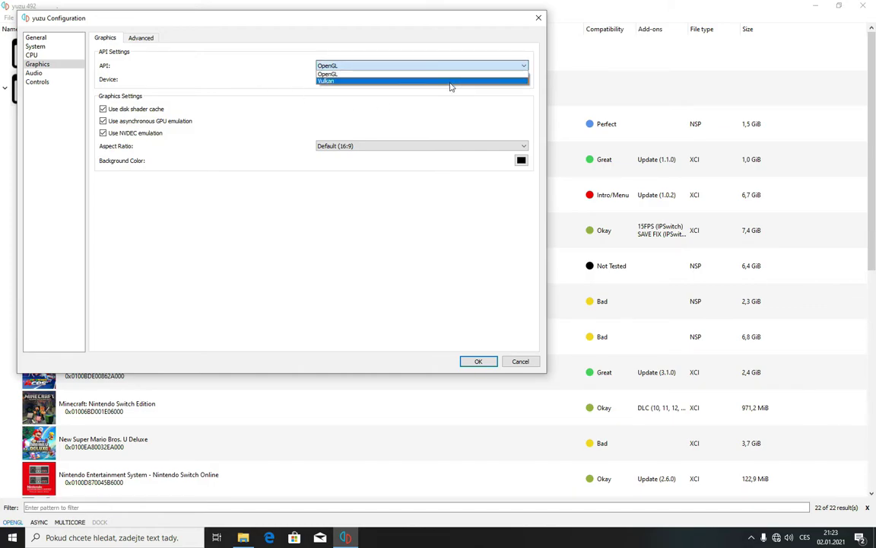
click(435, 41)
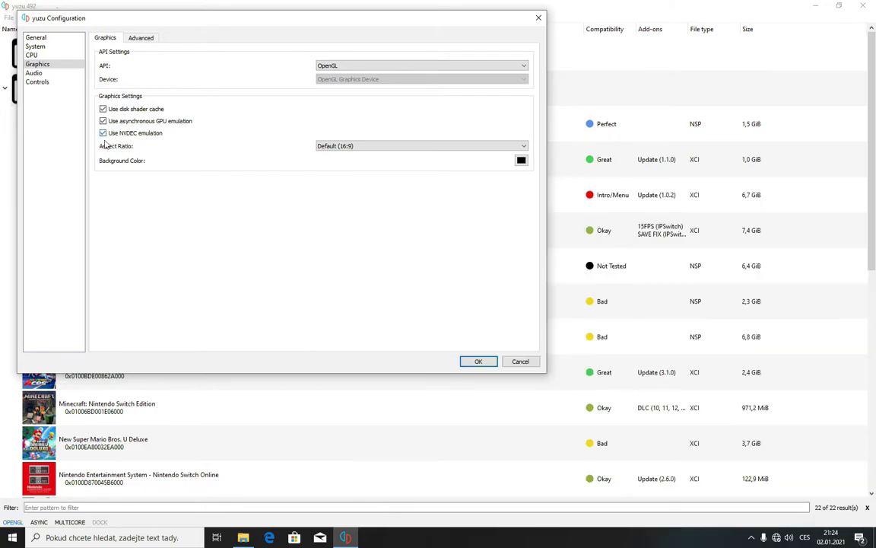
- Review Advanced graphics and Audio, then show Player 1's Dual Joycons controller setup
click(142, 39)
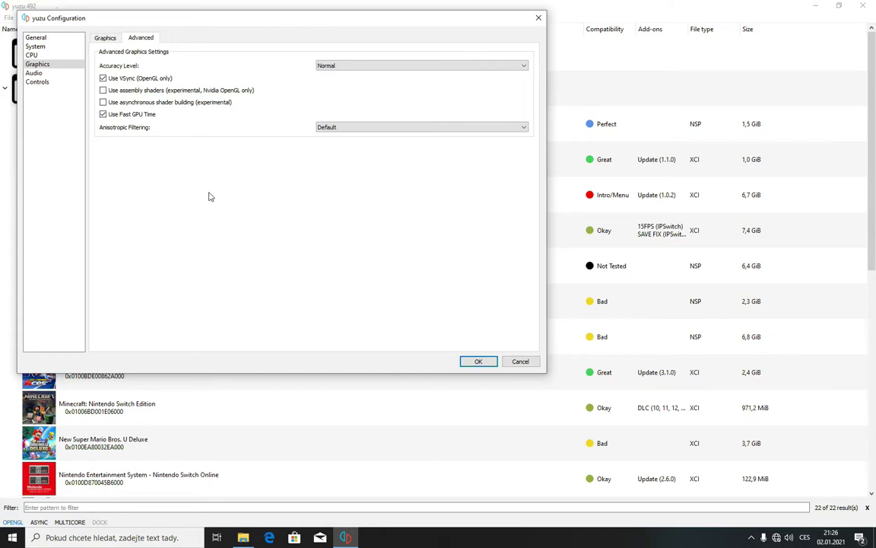
click(34, 73)
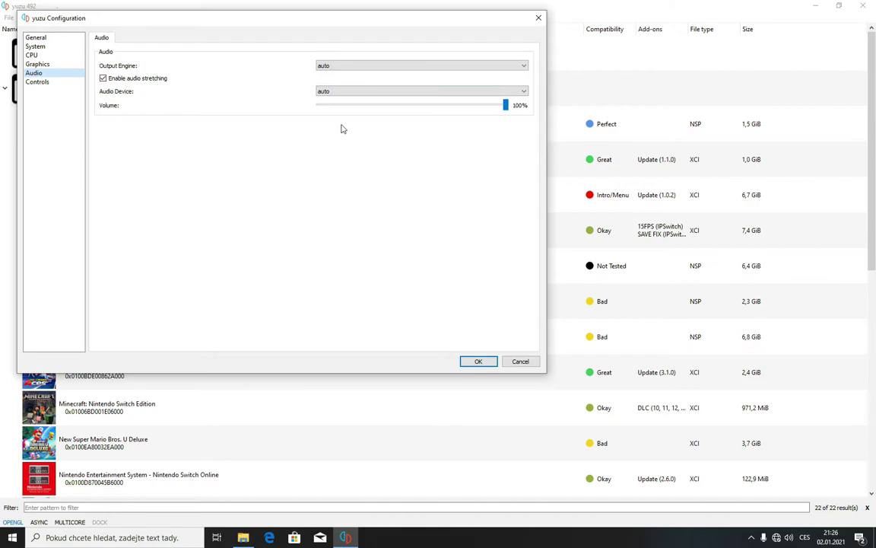
click(38, 82)
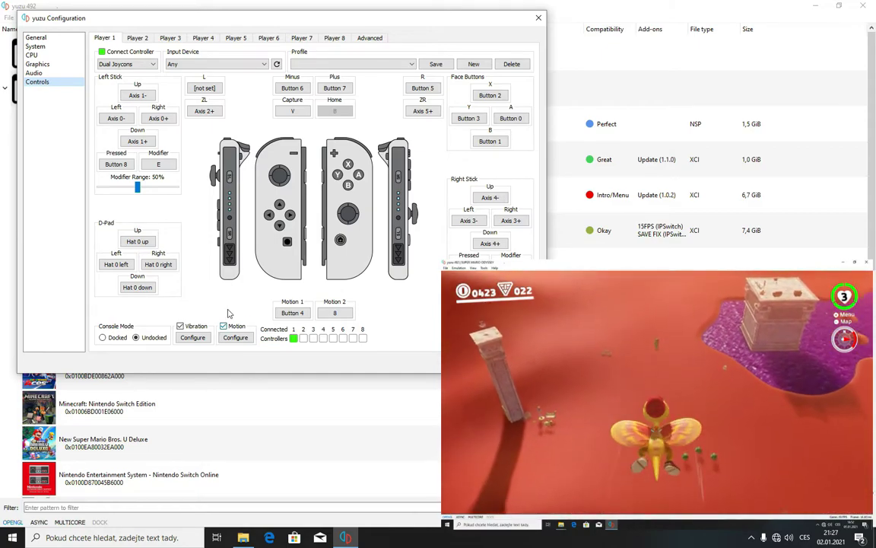
click(241, 339)
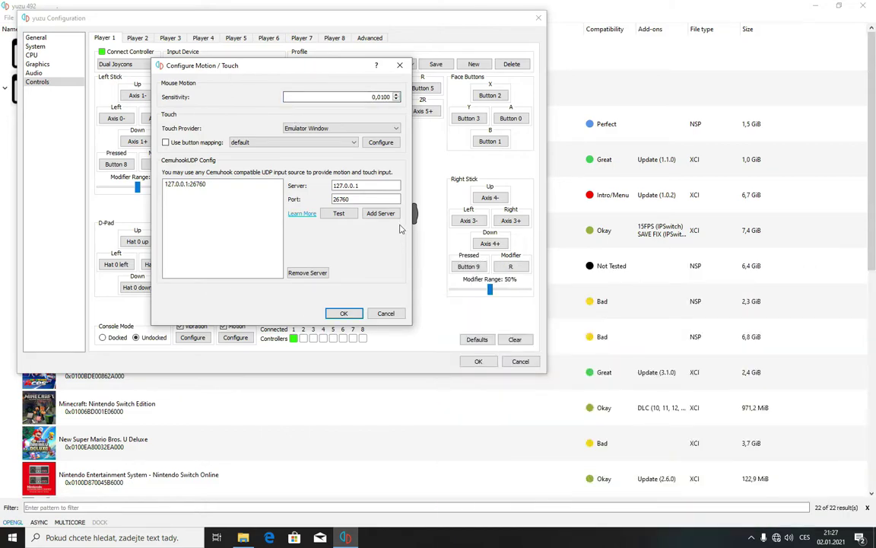
click(344, 313)
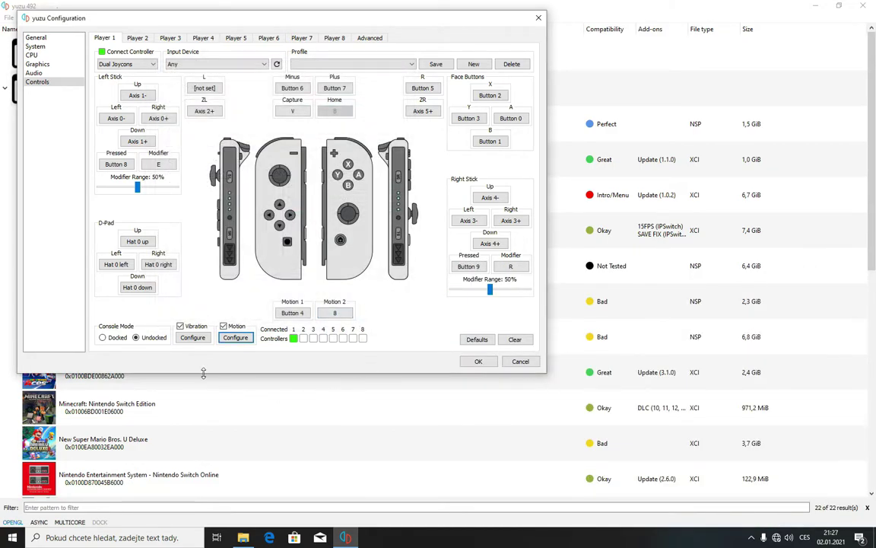